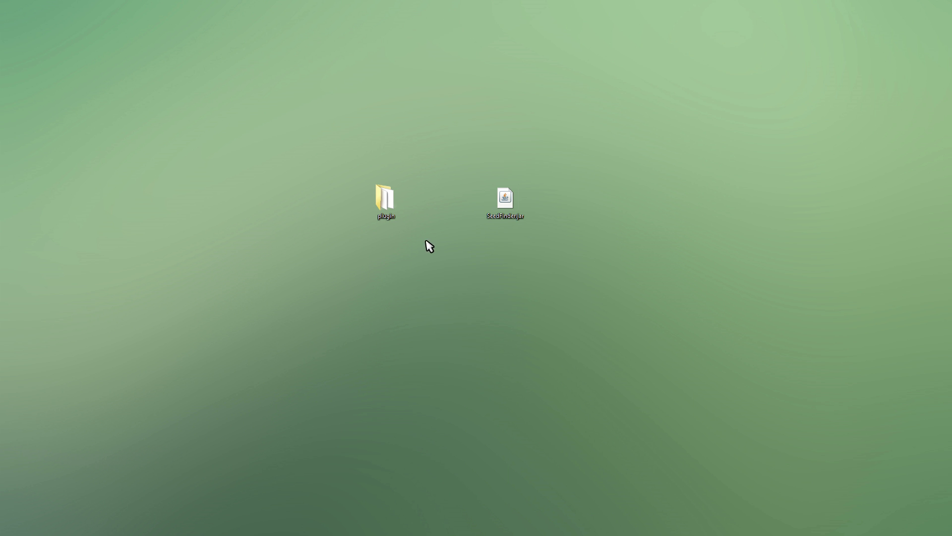
# - Launch SeedFinder.jar, pick the Quad Witch Hut 1.7.x plugin, then close SeedFinder
pyautogui.doubleClick(505, 201)
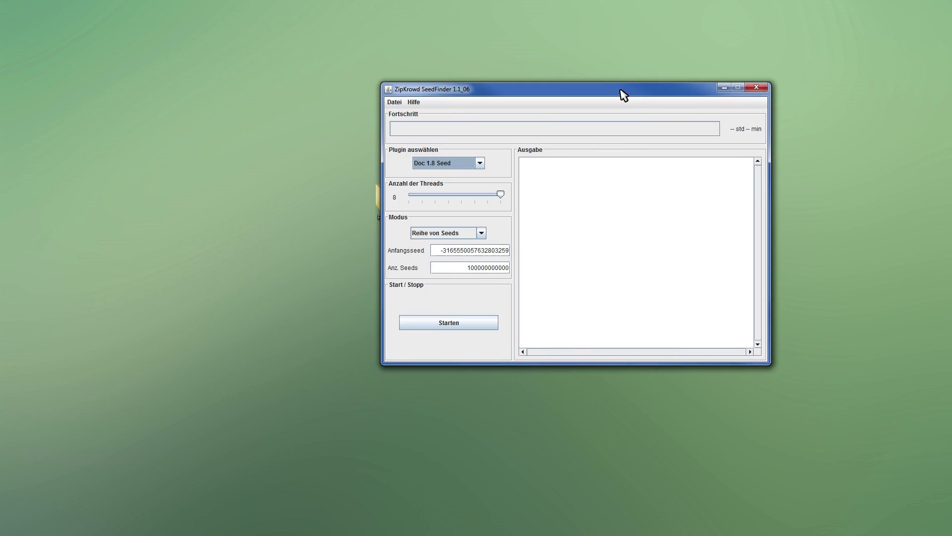
pyautogui.moveTo(620, 91); pyautogui.dragTo(684, 164)
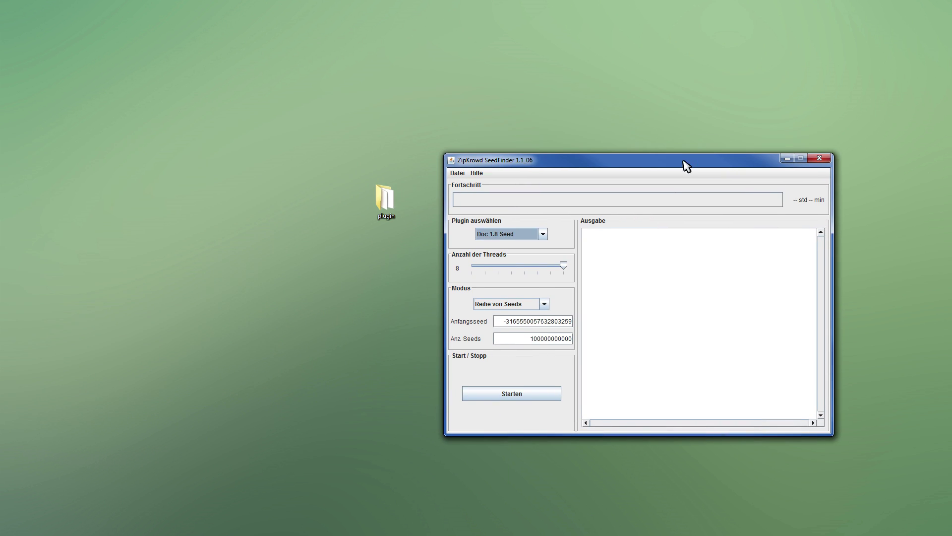
pyautogui.click(542, 233)
pyautogui.click(524, 264)
pyautogui.moveTo(591, 162); pyautogui.dragTo(678, 91)
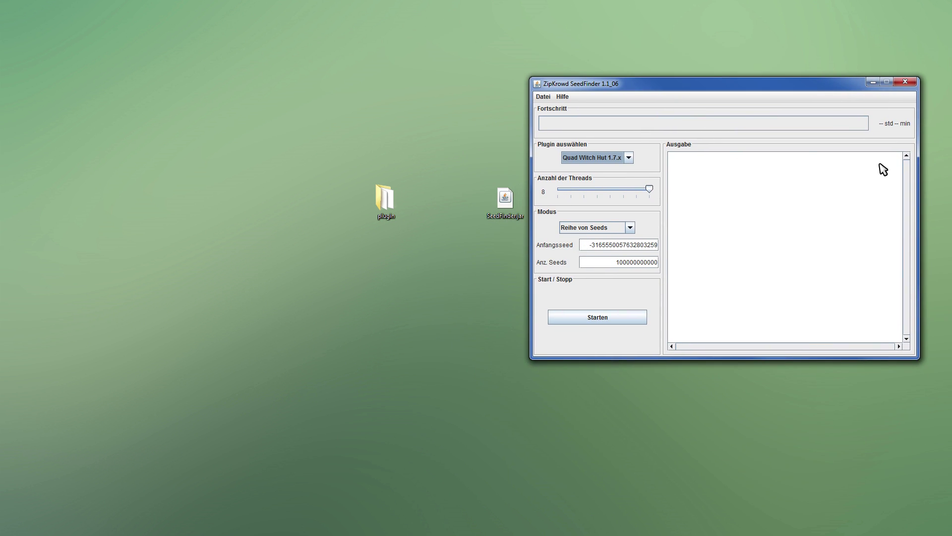
pyautogui.click(912, 83)
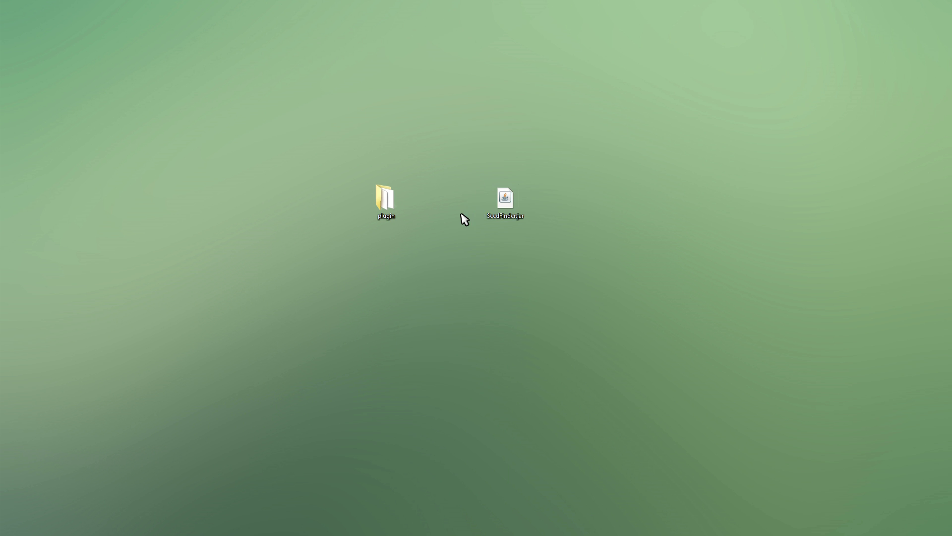
# - Open a command prompt in the Desktop folder, move it down, and type java
pyautogui.rightClick(470, 160)
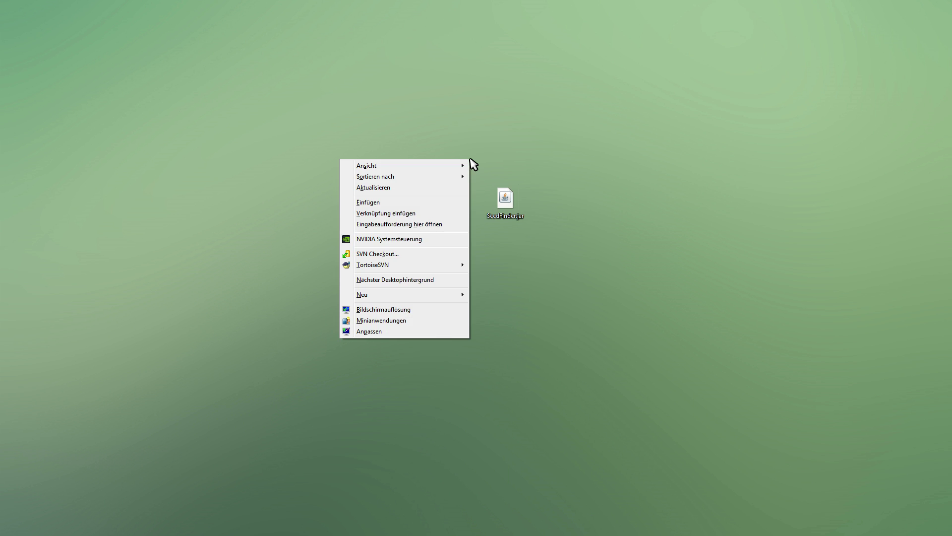
pyautogui.click(399, 224)
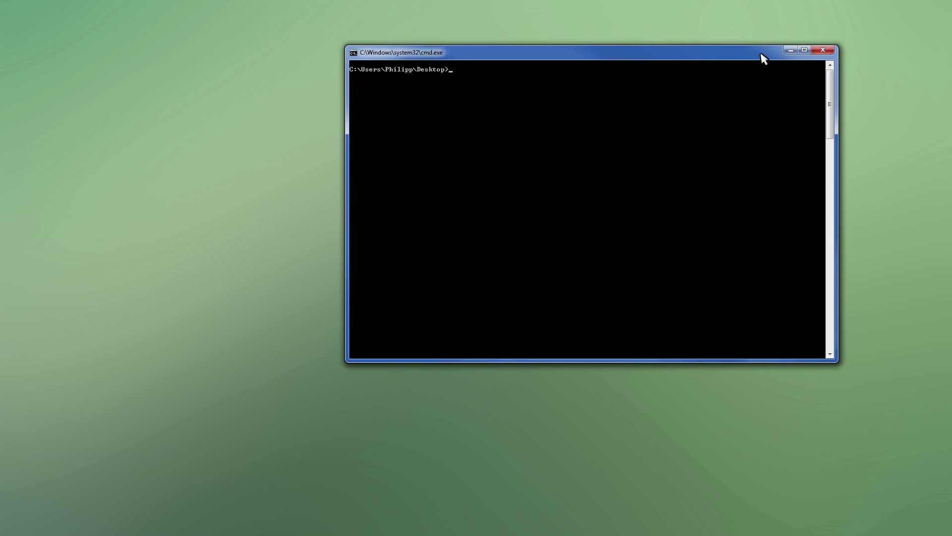
pyautogui.moveTo(762, 57); pyautogui.dragTo(723, 145)
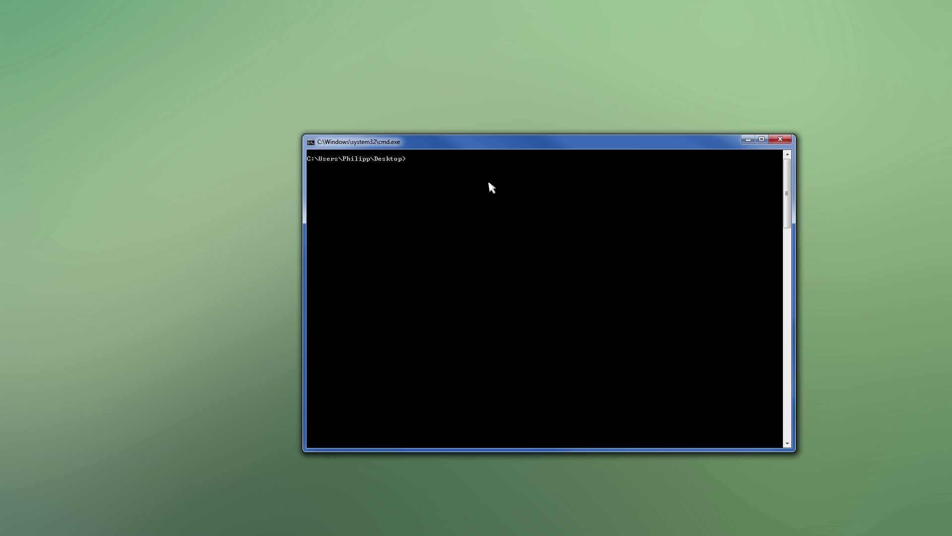
pyautogui.write('java')
pyautogui.rightClick(585, 60)
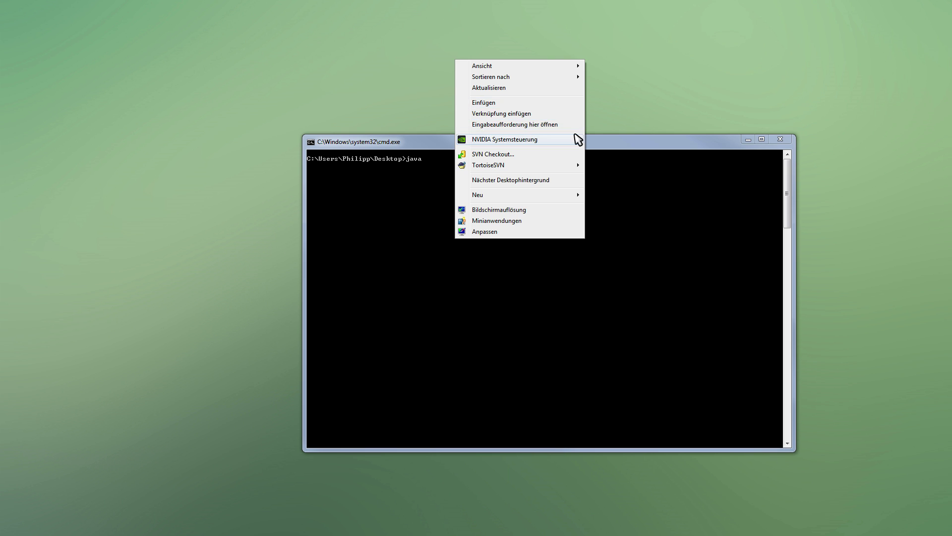
pyautogui.rightClick(629, 81)
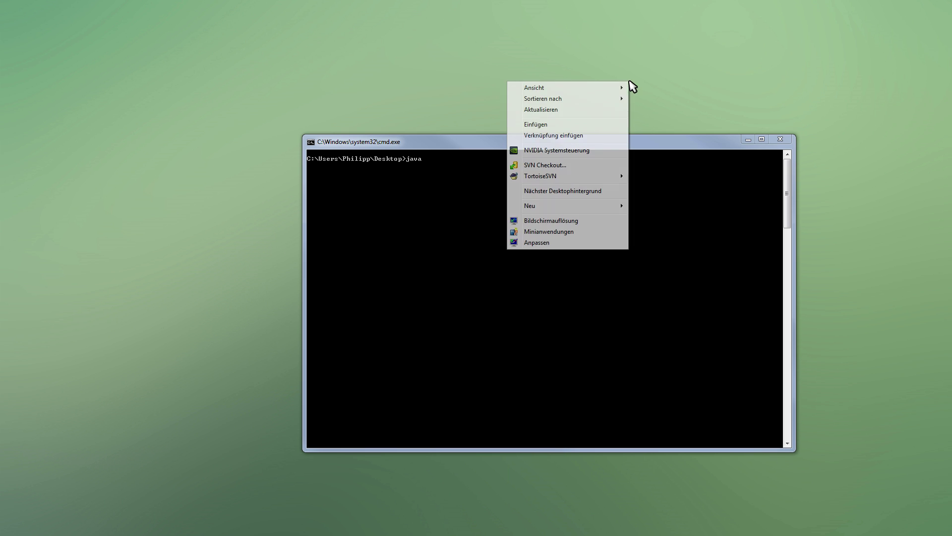
pyautogui.rightClick(644, 18)
pyautogui.click(469, 47)
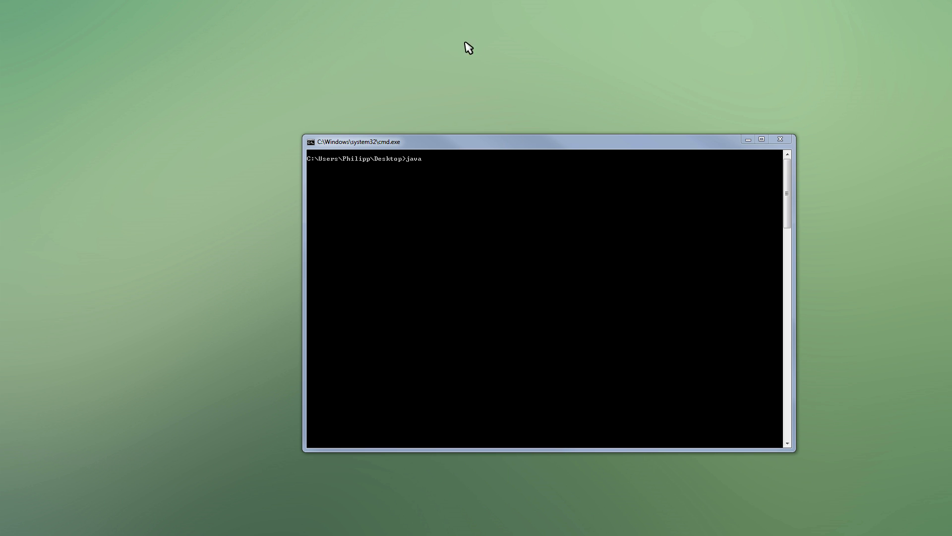
# - Run java -jar SeedFinder.jar from the Desktop prompt, then close the SeedFinder window
pyautogui.click(457, 158)
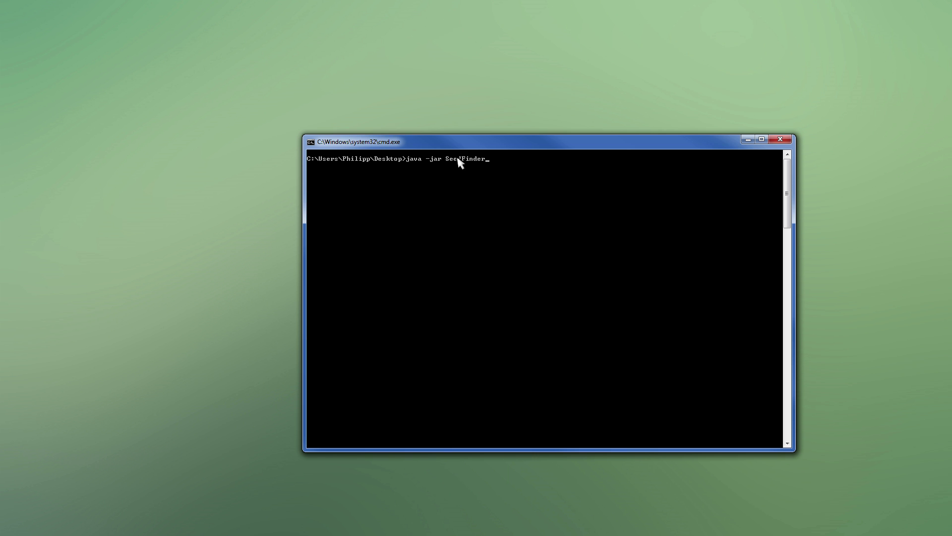
pyautogui.write('.jar')
pyautogui.moveTo(650, 143); pyautogui.dragTo(657, 246)
pyautogui.press('Left')
pyautogui.press('Left')
pyautogui.press('Left')
pyautogui.press('Left')
pyautogui.write('V')
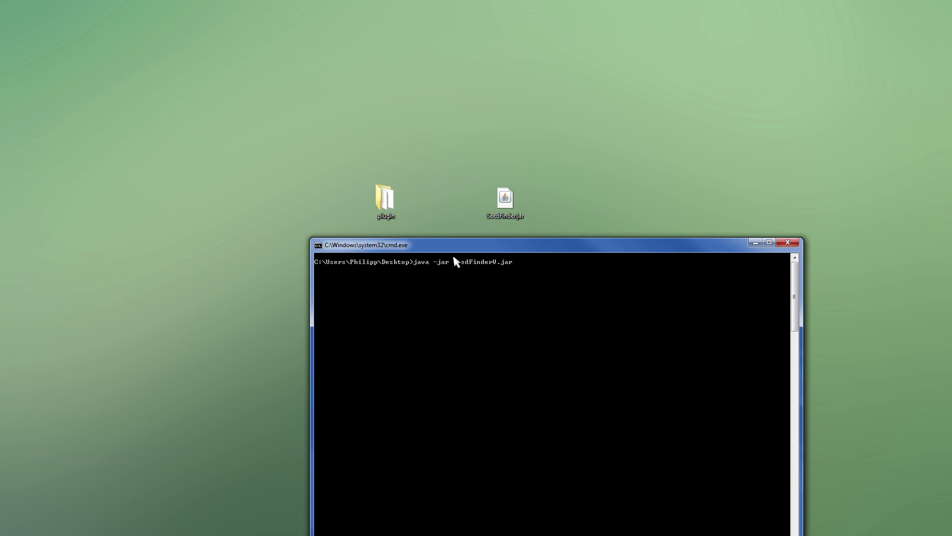
pyautogui.write('1.1_06')
pyautogui.press('BackSpace')
pyautogui.press('BackSpace')
pyautogui.press('BackSpace')
pyautogui.press('BackSpace')
pyautogui.press('BackSpace')
pyautogui.press('BackSpace')
pyautogui.press('BackSpace')
pyautogui.press('Return')
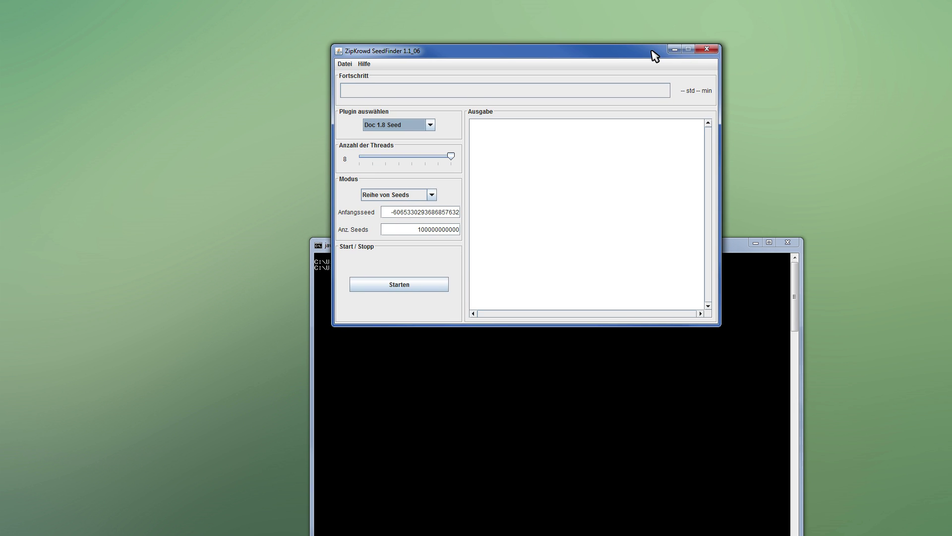
pyautogui.click(707, 52)
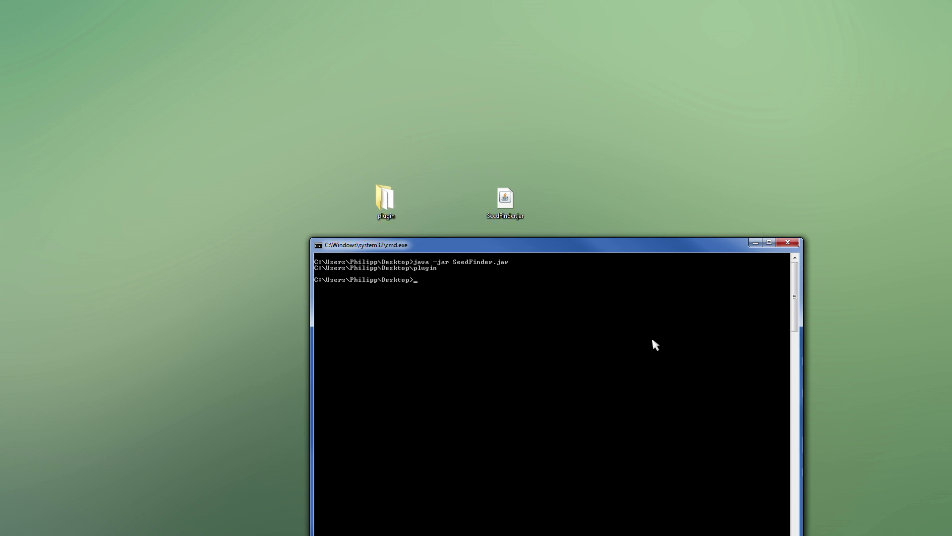
# - Recall the last command, drop the -Xmx4G option, and add "Quad Witch Finder 1.7.x"
pyautogui.press('Up')
pyautogui.write('-')
pyautogui.write('Xmx')
pyautogui.write('4G')
pyautogui.press('BackSpace')
pyautogui.press('BackSpace')
pyautogui.press('BackSpace')
pyautogui.press('BackSpace')
pyautogui.press('BackSpace')
pyautogui.press('BackSpace')
pyautogui.press('BackSpace')
pyautogui.write('Quad Witch Finder ')
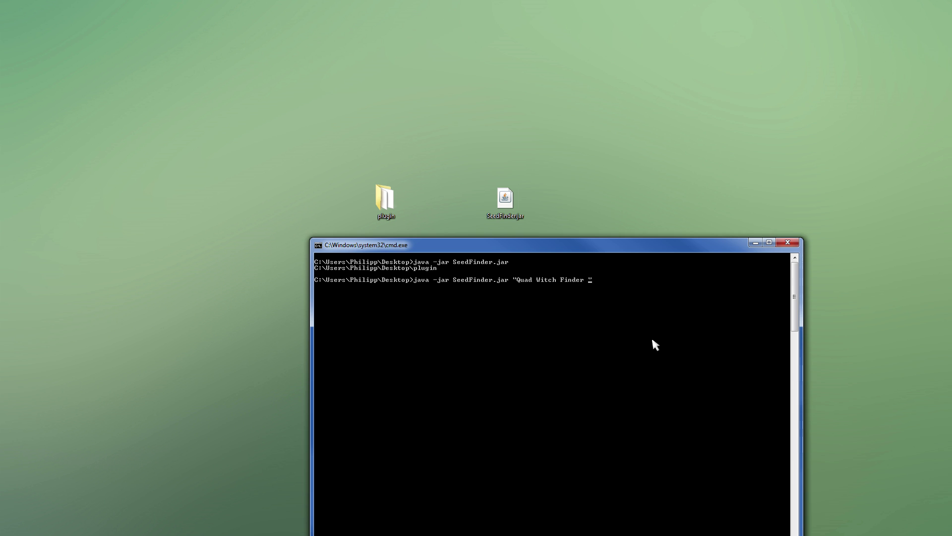
pyautogui.write('1.7.x')
pyautogui.click(506, 204)
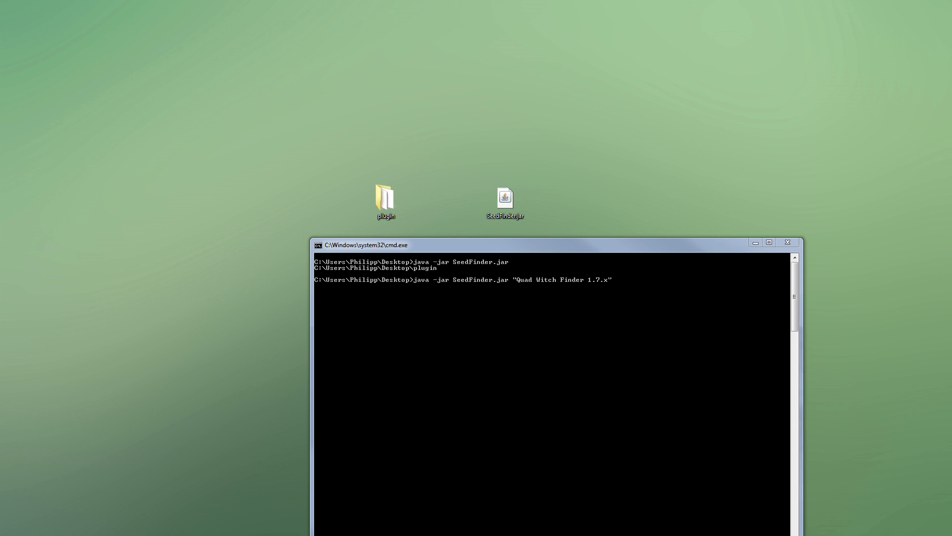
pyautogui.moveTo(699, 69); pyautogui.dragTo(709, 41)
pyautogui.click(597, 114)
pyautogui.click(593, 144)
pyautogui.click(595, 115)
pyautogui.click(588, 118)
pyautogui.click(590, 122)
pyautogui.click(545, 122)
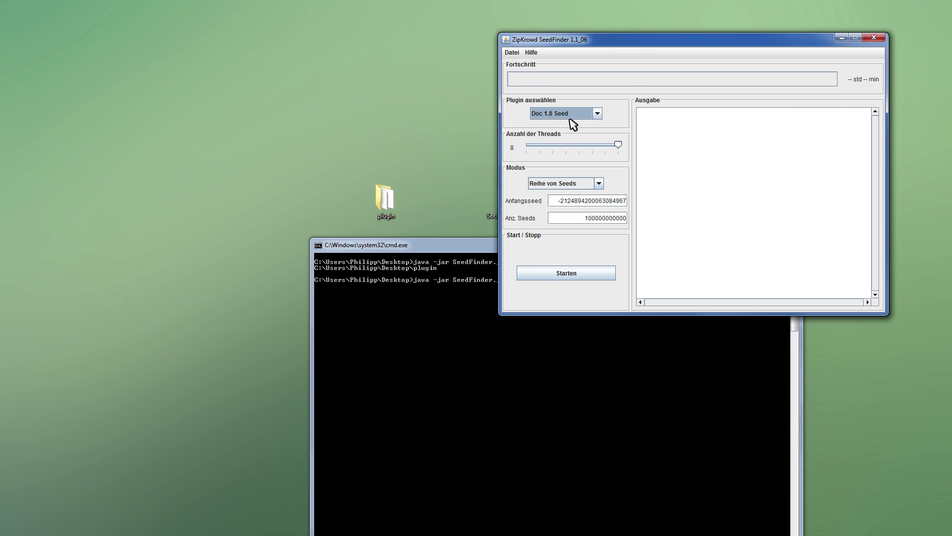
pyautogui.moveTo(610, 44); pyautogui.dragTo(704, 9)
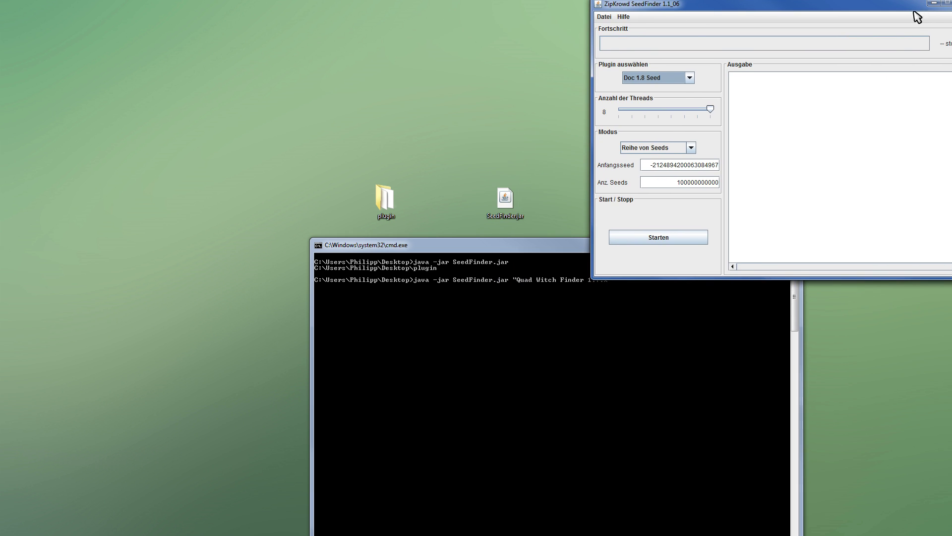
pyautogui.moveTo(909, 11); pyautogui.dragTo(796, 11)
pyautogui.click(856, 6)
pyautogui.click(679, 294)
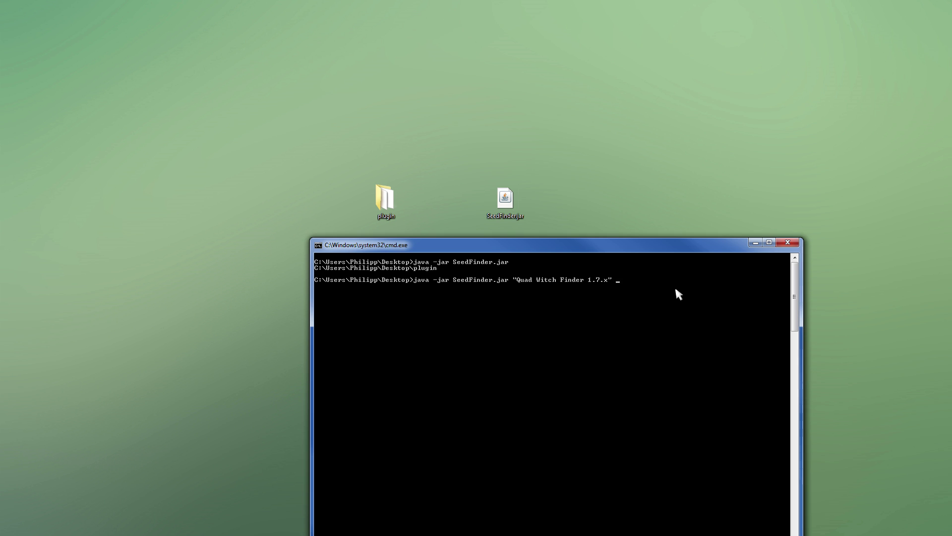
pyautogui.write('ran')
pyautogui.press('BackSpace')
pyautogui.press('BackSpace')
pyautogui.press('BackSpace')
pyautogui.press('BackSpace')
pyautogui.write('range')
pyautogui.press('BackSpace')
pyautogui.press('BackSpace')
pyautogui.press('BackSpace')
pyautogui.press('BackSpace')
pyautogui.press('BackSpace')
pyautogui.write('ran')
pyautogui.press('BackSpace')
pyautogui.press('BackSpace')
pyautogui.press('BackSpace')
pyautogui.press('BackSpace')
pyautogui.write('rangelist')
pyautogui.press('BackSpace')
pyautogui.press('BackSpace')
pyautogui.press('BackSpace')
pyautogui.press('BackSpace')
pyautogui.press('BackSpace')
pyautogui.press('BackSpace')
pyautogui.press('BackSpace')
pyautogui.press('BackSpace')
pyautogui.write('range')
pyautogui.write('4356567687575632457')
pyautogui.write('00')
pyautogui.press('Return')
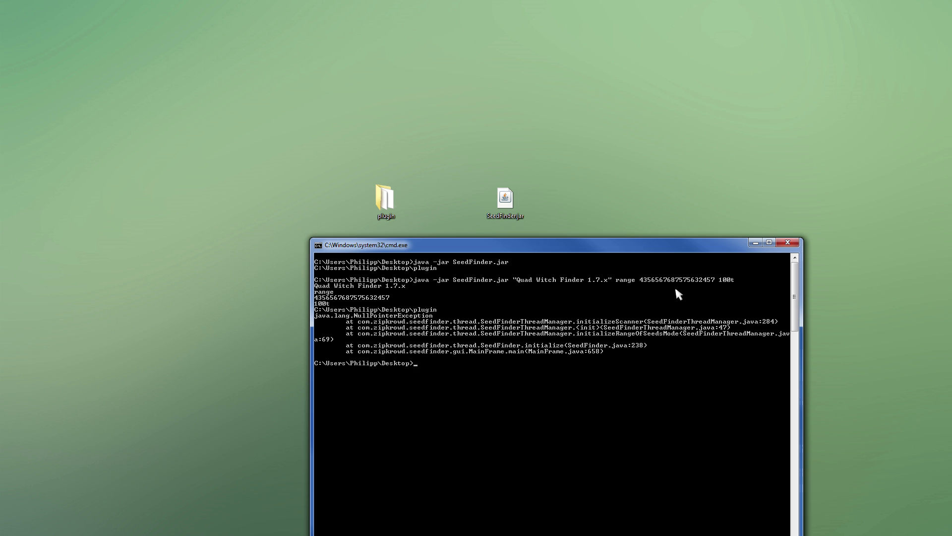
# - Rerun the range search with counts 1t and 1b, then relaunch SeedFinder from its jar
pyautogui.press('Up')
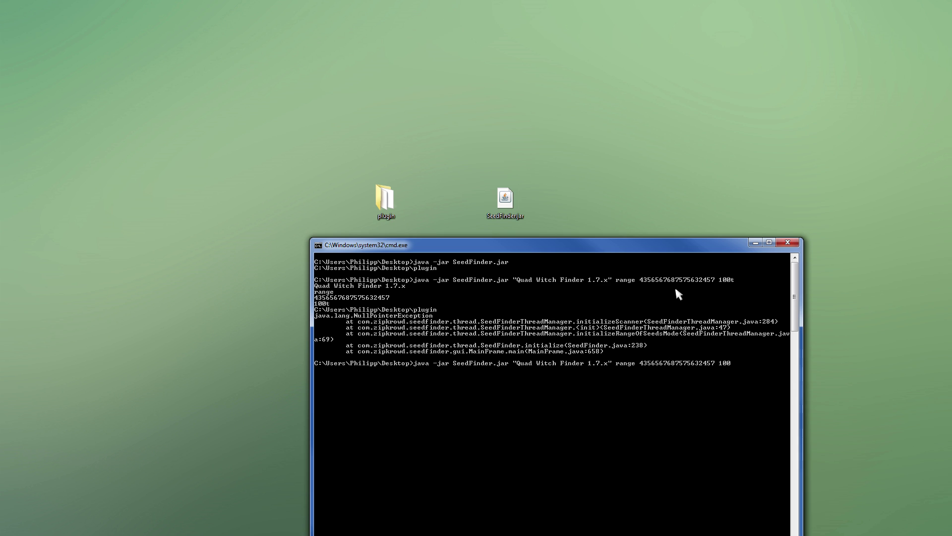
pyautogui.press('BackSpace')
pyautogui.write('t')
pyautogui.press('Return')
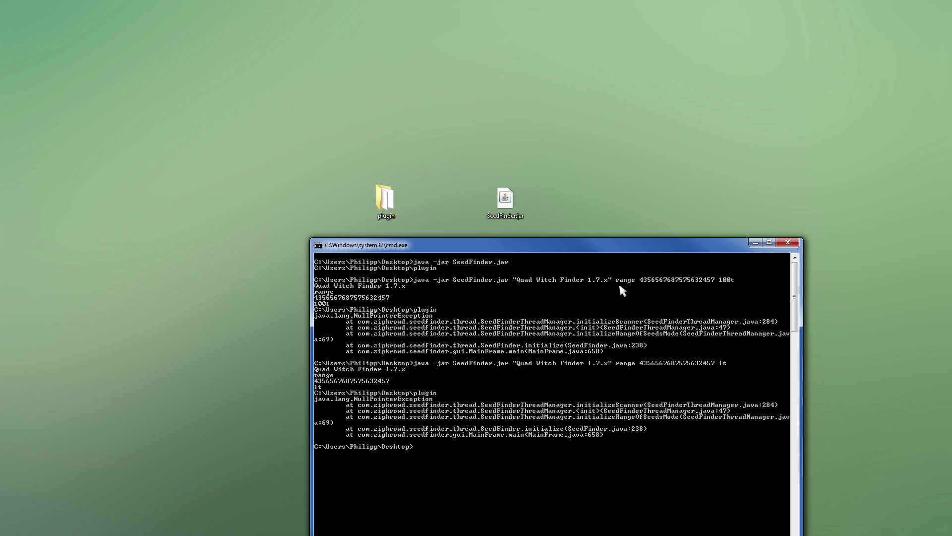
pyautogui.press('Up')
pyautogui.press('BackSpace')
pyautogui.write('b')
pyautogui.press('Return')
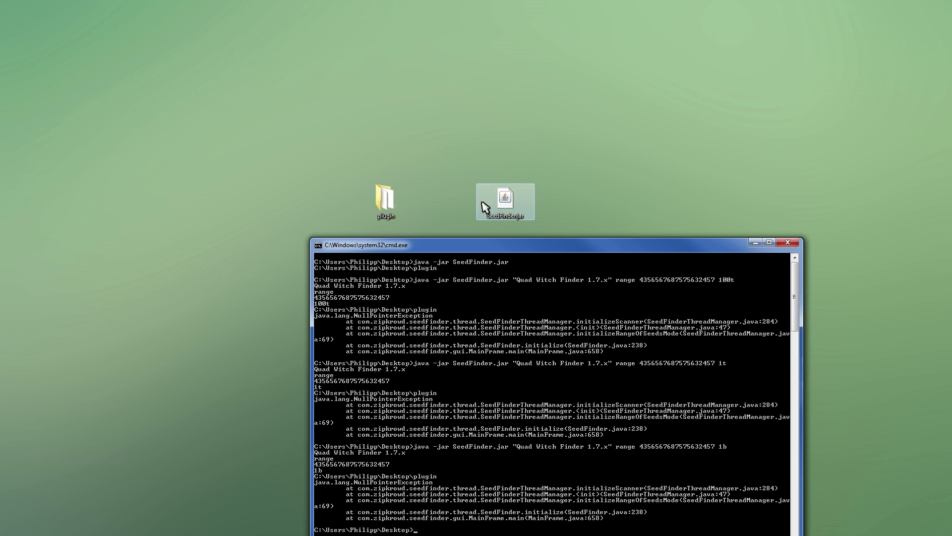
pyautogui.doubleClick(504, 198)
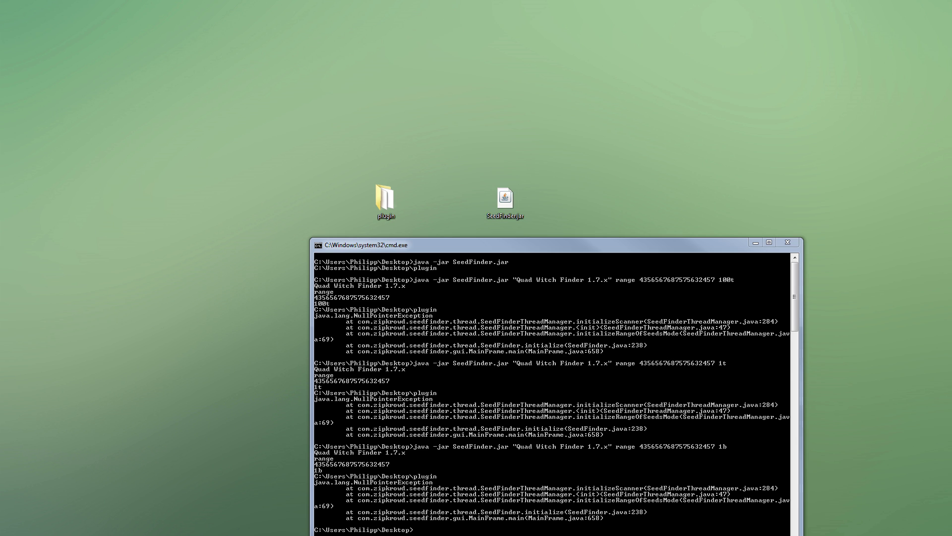
pyautogui.click(549, 323)
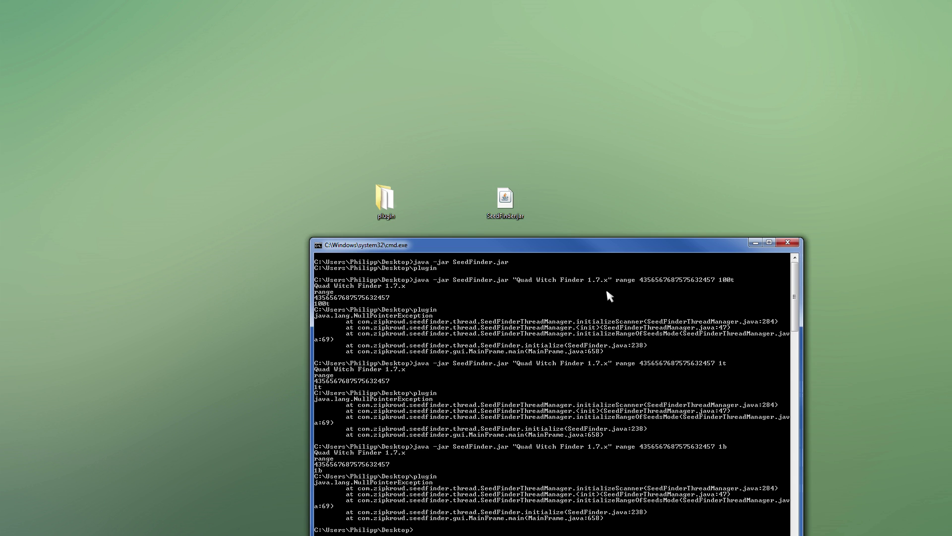
pyautogui.scroll(-4, 597, 419)
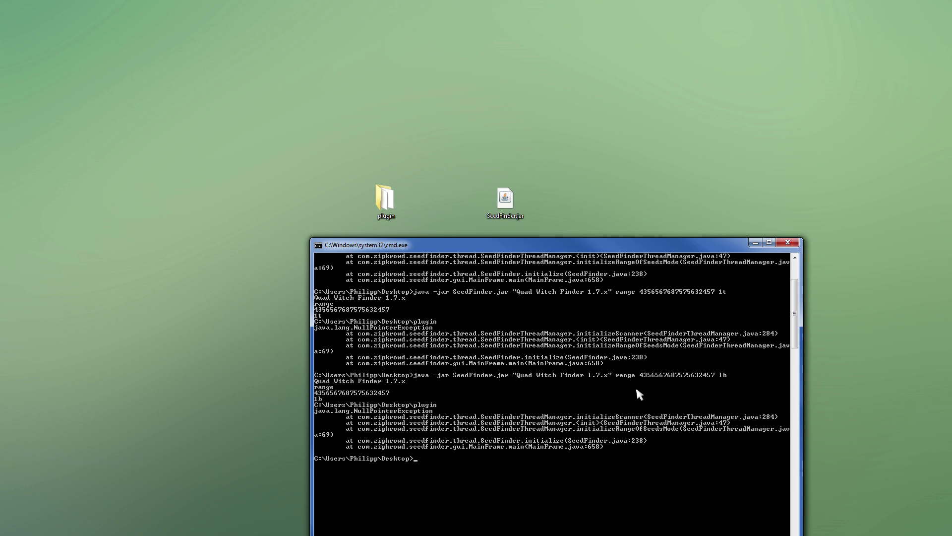
pyautogui.press('Up')
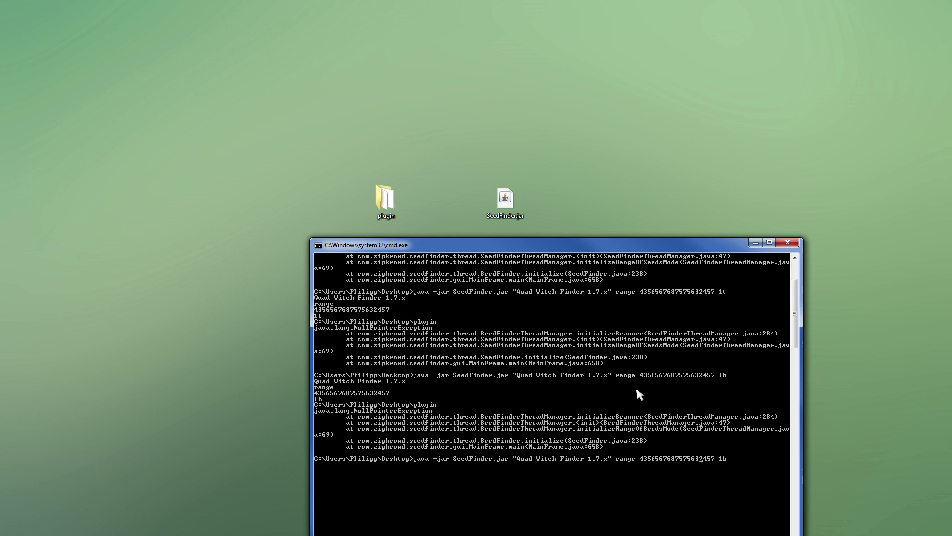
pyautogui.press('BackSpace')
pyautogui.press('BackSpace')
pyautogui.press('BackSpace')
pyautogui.press('BackSpace')
pyautogui.press('BackSpace')
pyautogui.press('BackSpace')
pyautogui.write('Hut')
pyautogui.press('Return')
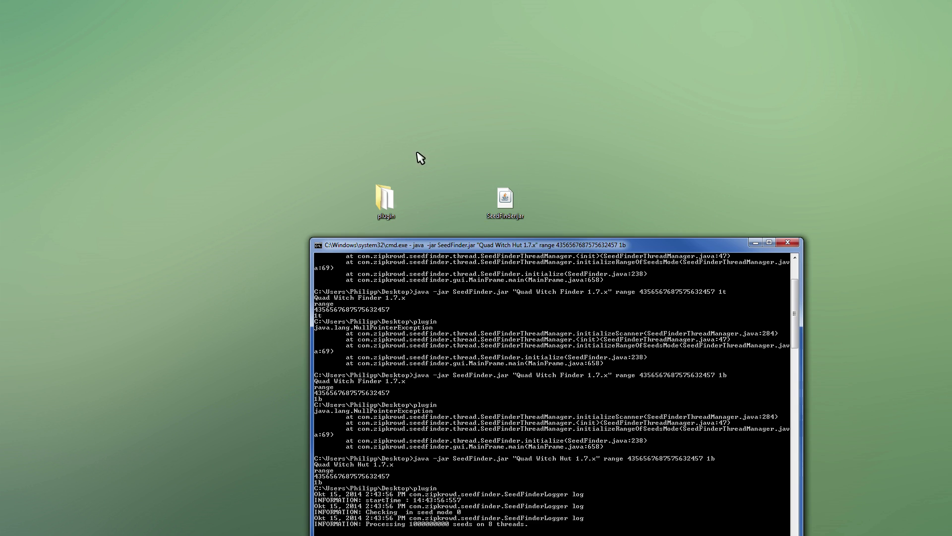
# - Review the seed analysis output, then stop the search with Ctrl+C
pyautogui.click(427, 72)
pyautogui.moveTo(659, 243); pyautogui.dragTo(637, 119)
pyautogui.scroll(-2, 631, 362)
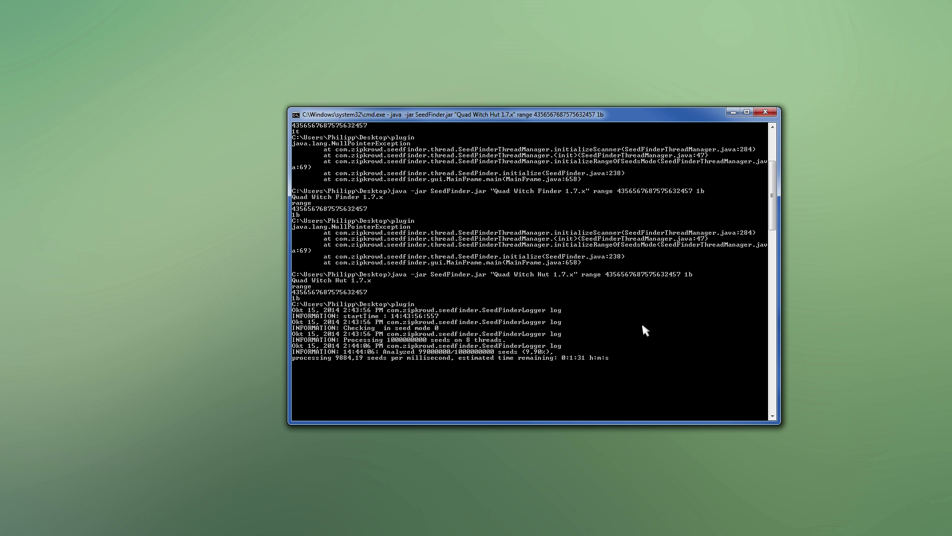
pyautogui.scroll(1, 642, 326)
pyautogui.scroll(6, 692, 290)
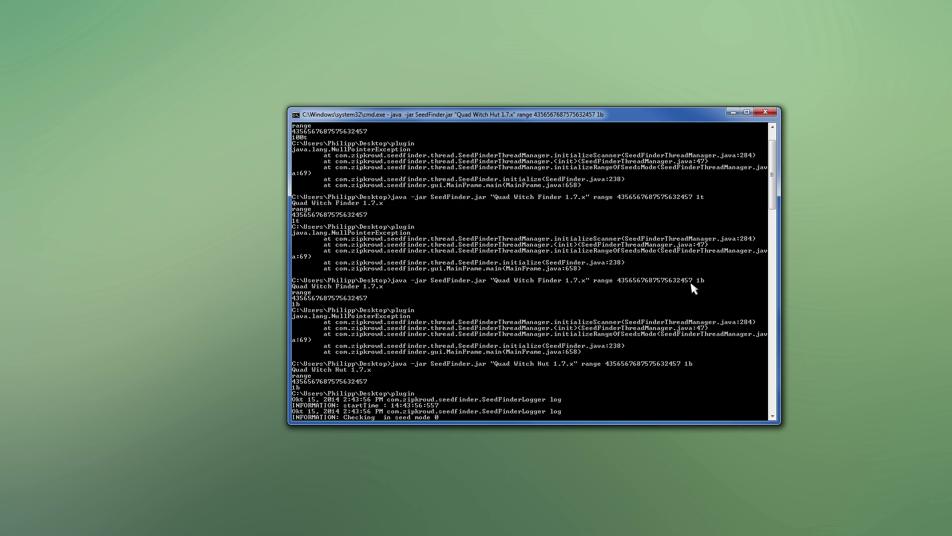
pyautogui.scroll(-14, 691, 289)
pyautogui.scroll(4, 635, 241)
pyautogui.hotkey('ctrl', 'c')
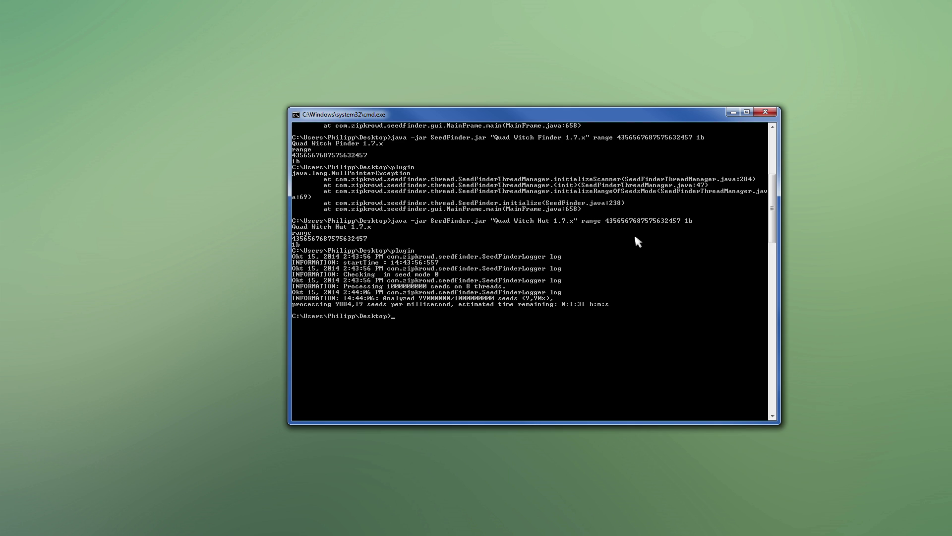
# - Create a new text document named args.txt on the desktop via Neu > Textdokument and open it
pyautogui.moveTo(597, 113); pyautogui.dragTo(582, 242)
pyautogui.click(444, 189)
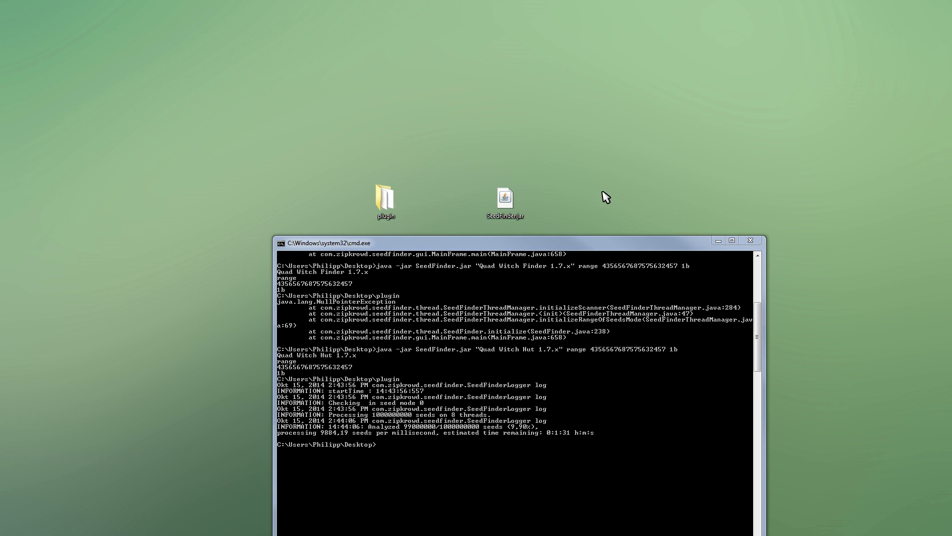
pyautogui.rightClick(596, 160)
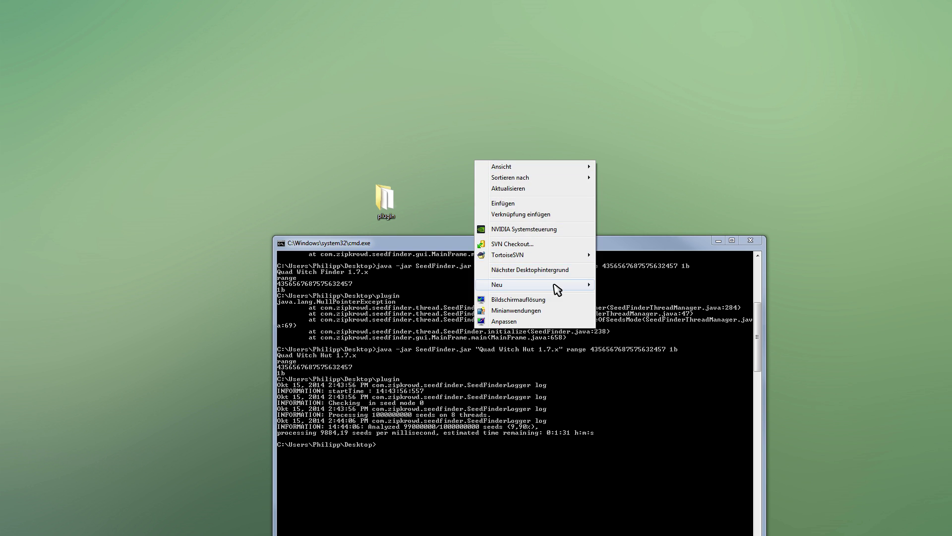
pyautogui.moveTo(546, 284)
pyautogui.click(379, 397)
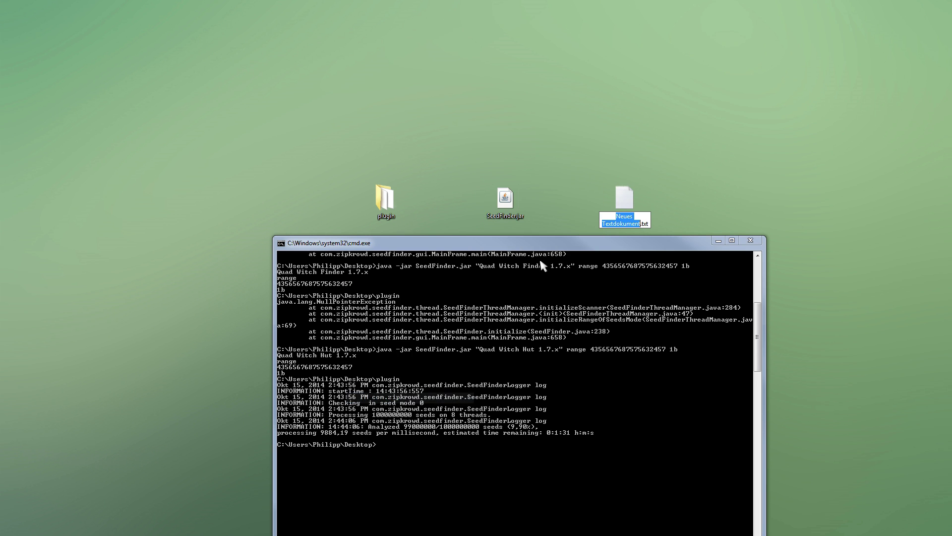
pyautogui.write('args')
pyautogui.press('Return')
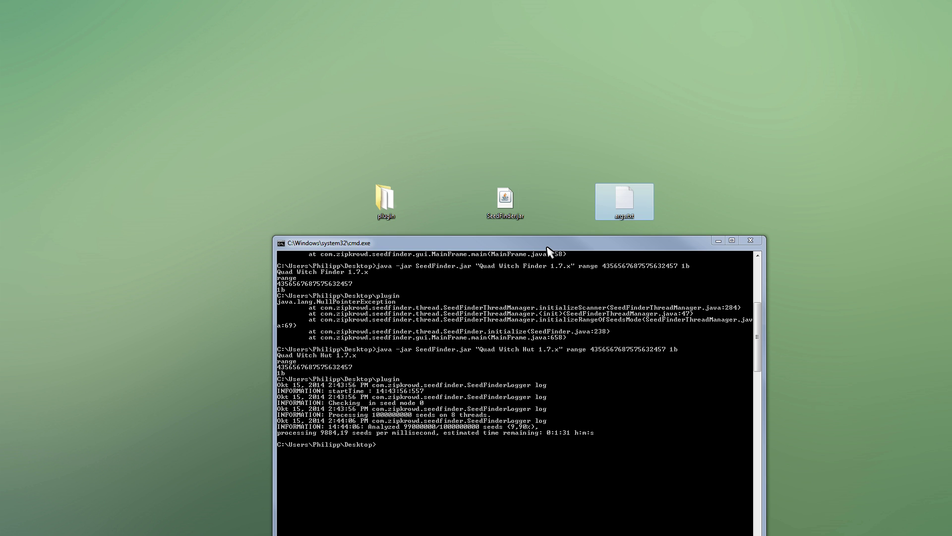
pyautogui.doubleClick(623, 197)
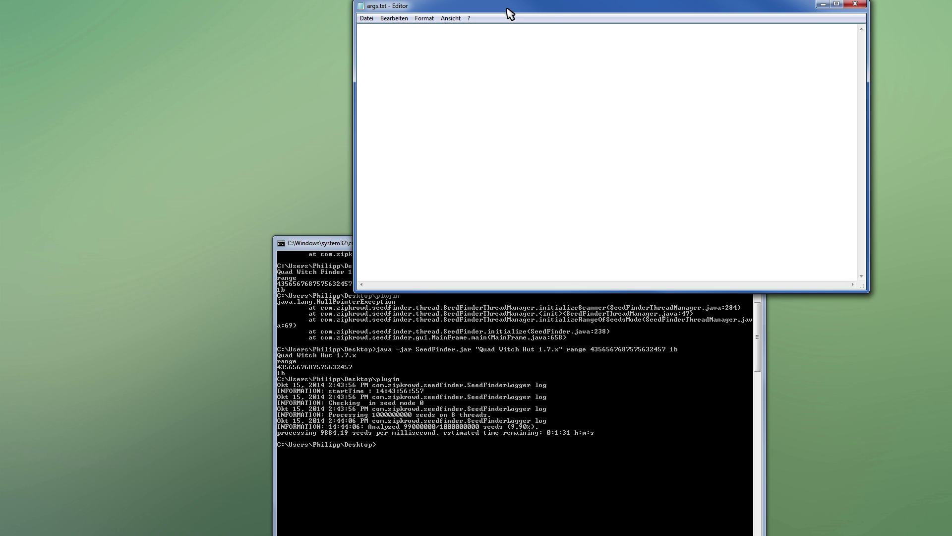
# - Settle on radius:4362575 as the first line of args.txt after trying several values
pyautogui.moveTo(509, 7); pyautogui.dragTo(547, 232)
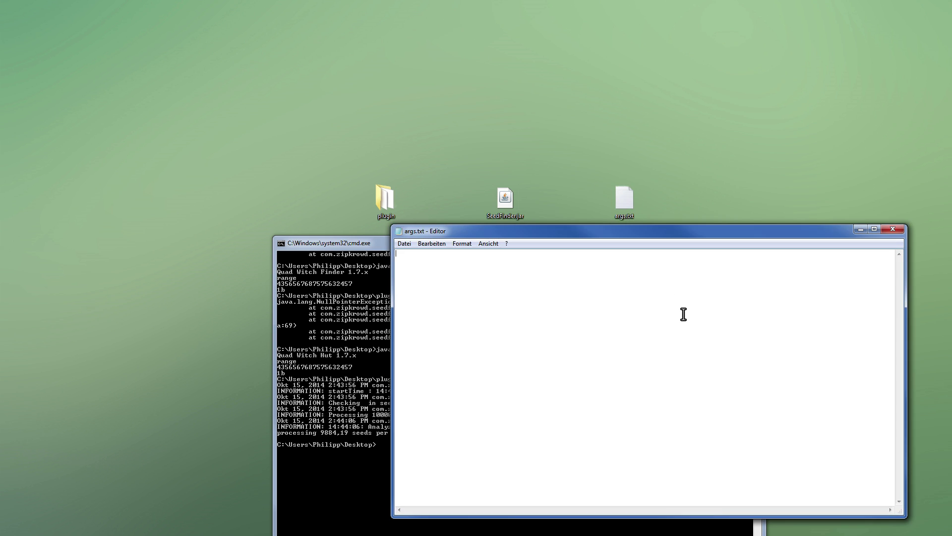
pyautogui.write('radius:32')
pyautogui.press('BackSpace')
pyautogui.write('5')
pyautogui.press('BackSpace')
pyautogui.write('50')
pyautogui.press('BackSpace')
pyautogui.press('BackSpace')
pyautogui.write('64')
pyautogui.press('BackSpace')
pyautogui.press('BackSpace')
pyautogui.write('64')
pyautogui.press('BackSpace')
pyautogui.press('BackSpace')
pyautogui.press('BackSpace')
pyautogui.write('12')
pyautogui.press('BackSpace')
pyautogui.press('BackSpace')
pyautogui.write('12')
pyautogui.press('BackSpace')
pyautogui.press('BackSpace')
pyautogui.write('4362576')
# - Discard a useLargeBiome:true line and start line 2 with maximumDistanceToBestThreshold
pyautogui.press('BackSpace')
pyautogui.write('5')
pyautogui.press('Return')
pyautogui.write('useLargeBiom')
pyautogui.write('e:true')
pyautogui.press('BackSpace')
pyautogui.press('BackSpace')
pyautogui.press('BackSpace')
pyautogui.write('gafrh')
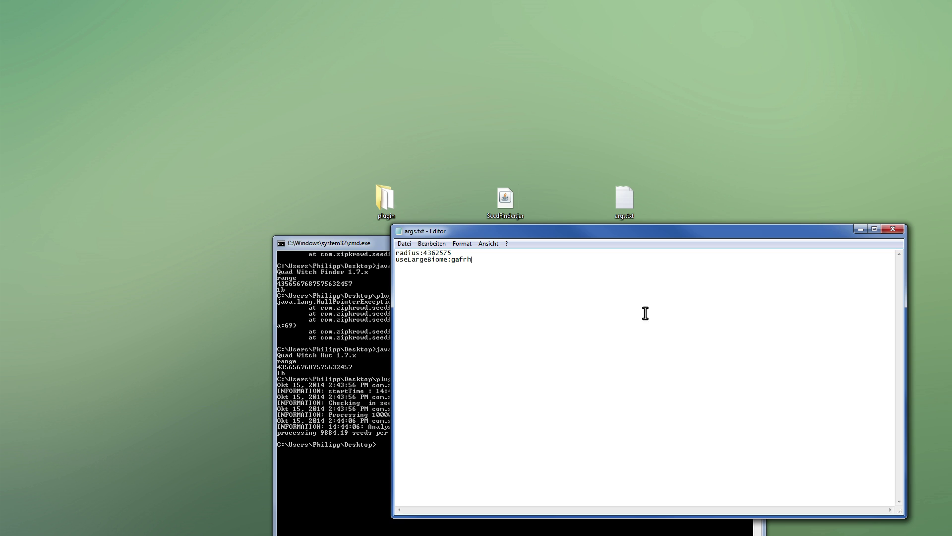
pyautogui.moveTo(529, 260); pyautogui.dragTo(529, 255)
pyautogui.press('BackSpace')
pyautogui.write('maximume')
pyautogui.press('BackSpace')
pyautogui.write('DistanceToBestThreashold')
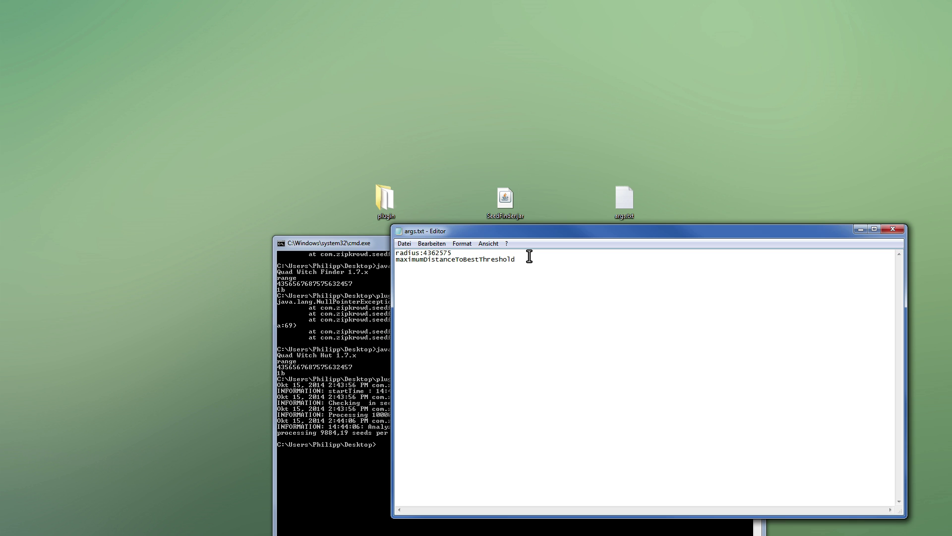
# - Try threshold values 128 and 1000 after the colon, then clear the value again
pyautogui.write(':')
pyautogui.hotkey('alt', 'Tab')
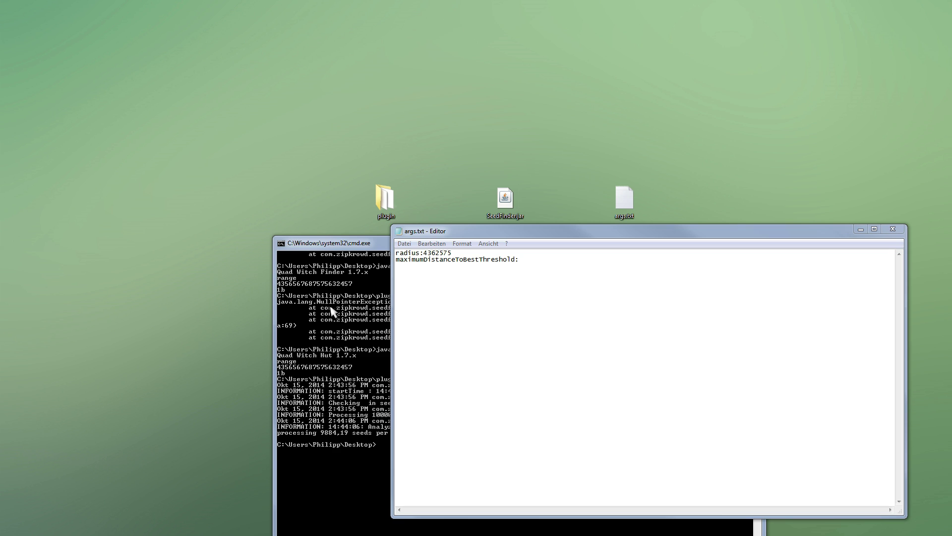
pyautogui.click(583, 274)
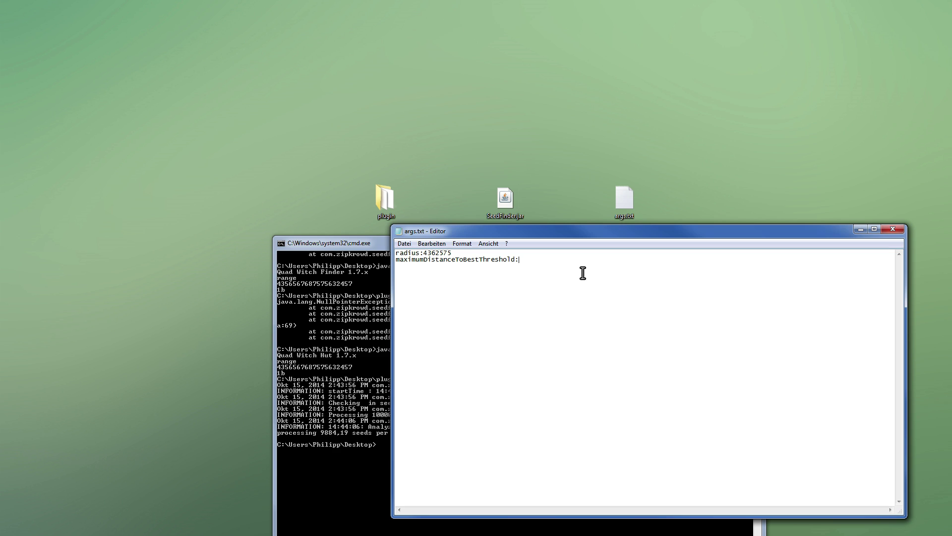
pyautogui.write('128')
pyautogui.press('BackSpace')
pyautogui.press('BackSpace')
pyautogui.write('000')
pyautogui.press('BackSpace')
pyautogui.press('BackSpace')
pyautogui.press('BackSpace')
# - Replace line 2 with numberOfStructuresThreshold:3 and begin a third line
pyautogui.doubleClick(571, 259)
pyautogui.press('BackSpace')
pyautogui.write('numberOfStructuresThreshold:3')
pyautogui.press('Return')
# - Try structure thresholds 2 and 1, then settle on 3 with a new empty third line
pyautogui.press('BackSpace')
pyautogui.write('2')
pyautogui.press('BackSpace')
pyautogui.write(':2')
pyautogui.write('1')
pyautogui.press('BackSpace')
pyautogui.write('3')
pyautogui.press('Return')
pyautogui.write('1')
pyautogui.press('BackSpace')
pyautogui.write('3')
# - Enter totalSpawningAreaThreshold on line 3, correcting the value from 451 to 330
pyautogui.write('total')
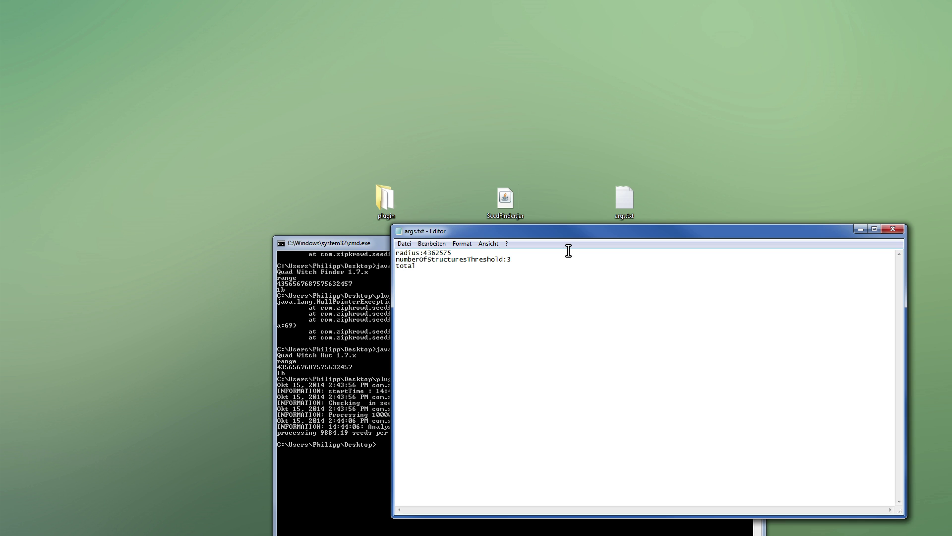
pyautogui.write('SpawningAreaThr')
pyautogui.write('eshold:')
pyautogui.write('451')
pyautogui.press('BackSpace')
pyautogui.press('BackSpace')
pyautogui.write('330')
# - Close the args.txt editor and bring the console window back into view
pyautogui.moveTo(645, 224); pyautogui.dragTo(677, 88)
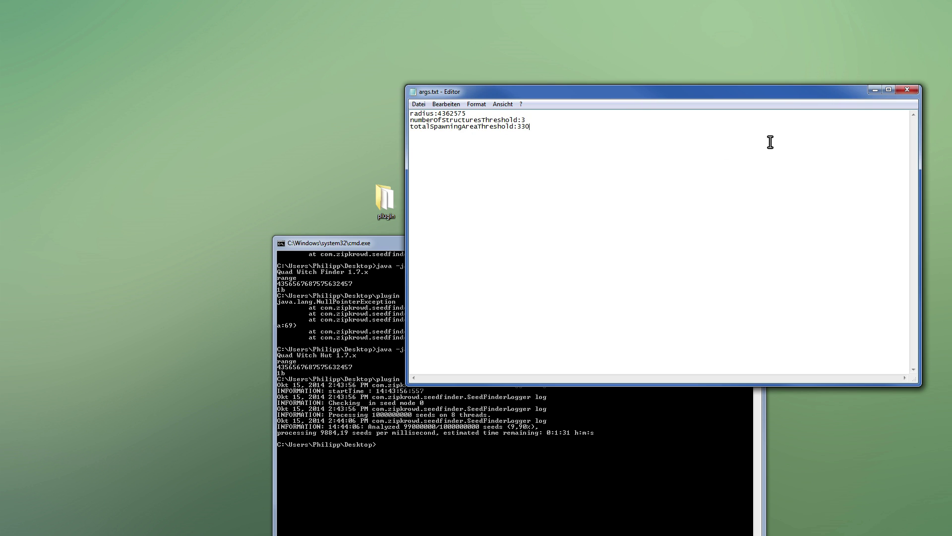
pyautogui.click(907, 90)
pyautogui.moveTo(591, 244); pyautogui.dragTo(587, 148)
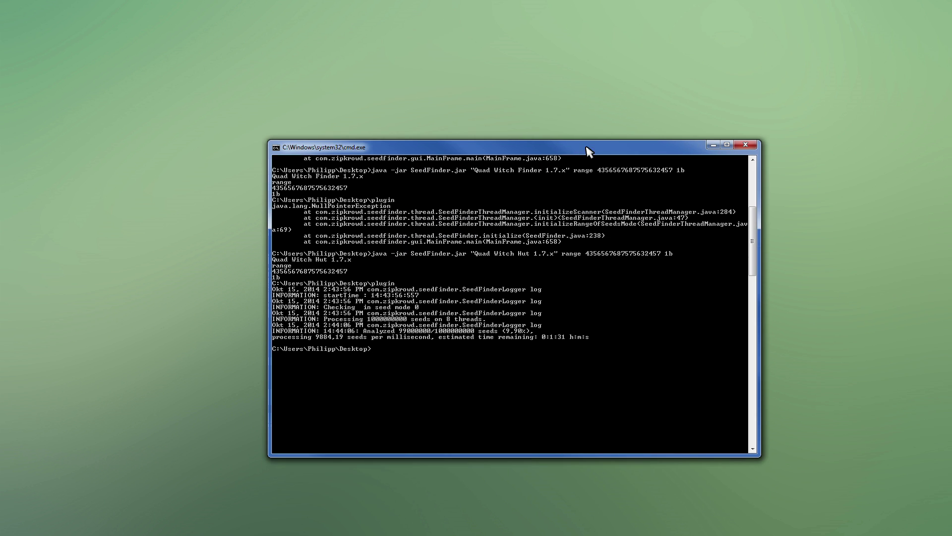
# - Rerun the previous Quad Witch Hut 1.7.x seed search, then stop it at about 9.90%
pyautogui.press('Up')
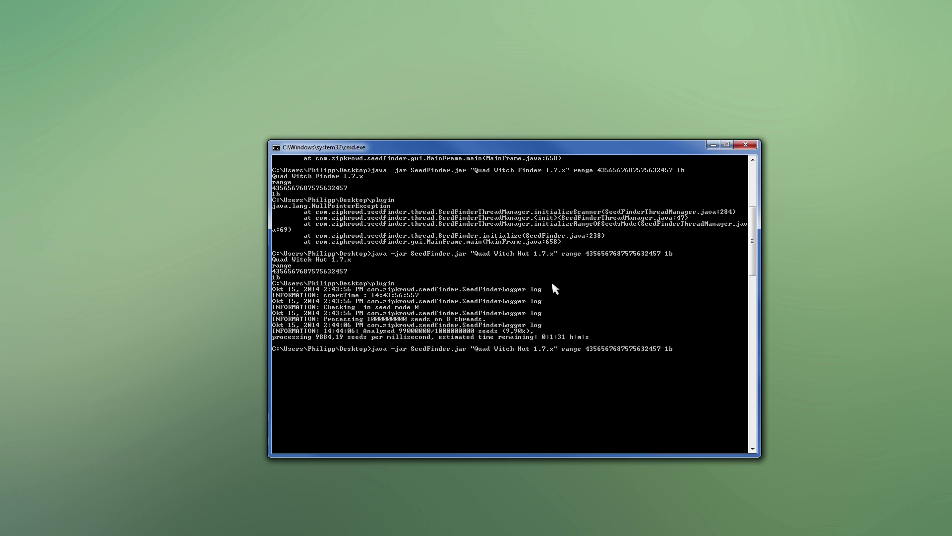
pyautogui.press('Return')
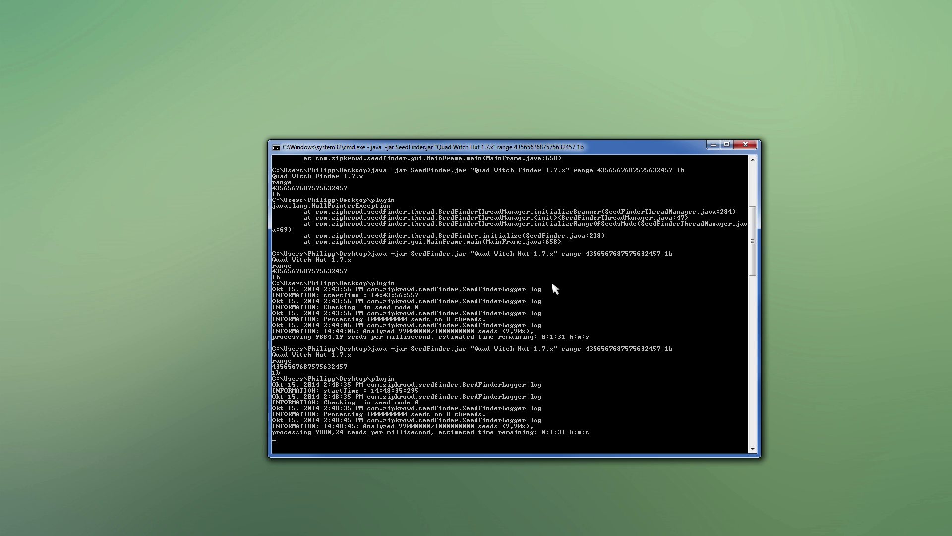
pyautogui.hotkey('ctrl', 'c')
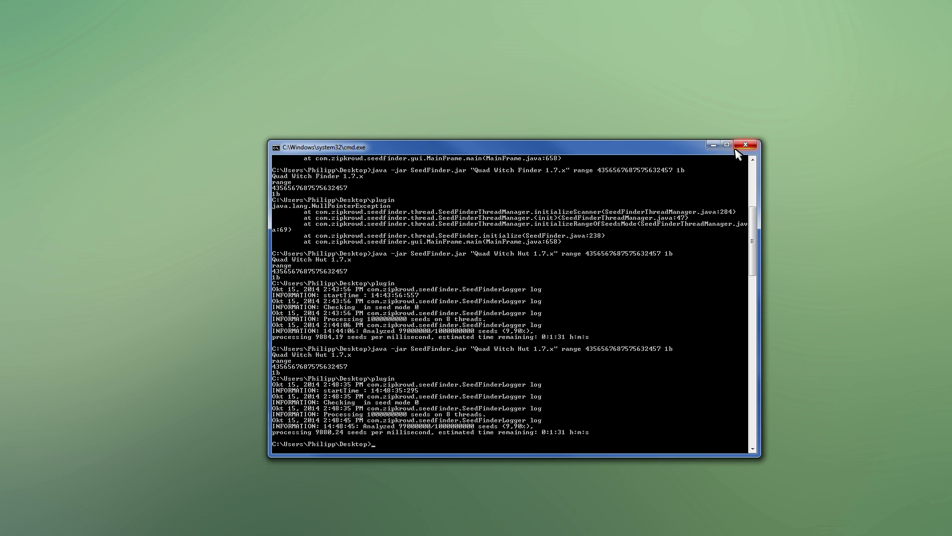
# - Reopen args.txt and delete the 330 value after totalSpawningAreaThreshold on line 3
pyautogui.click(714, 144)
pyautogui.doubleClick(626, 203)
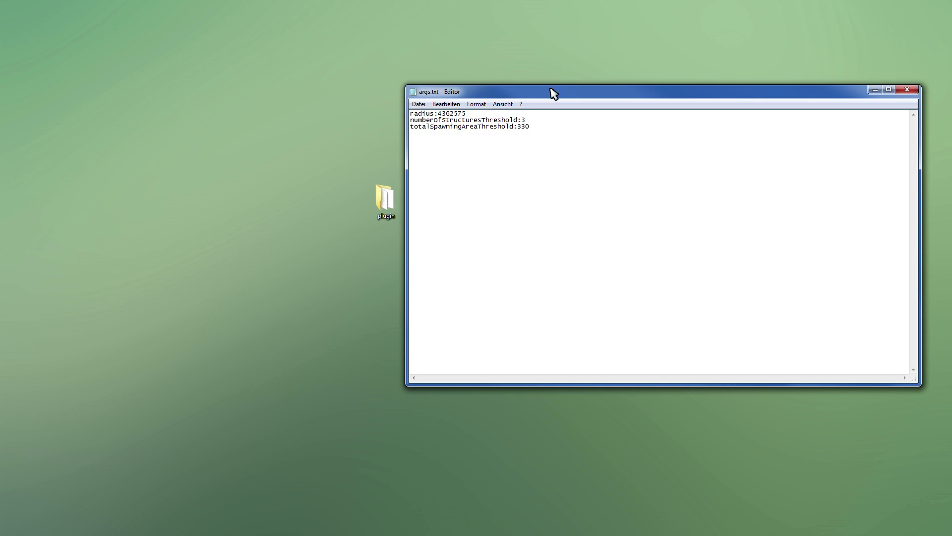
pyautogui.moveTo(584, 161); pyautogui.dragTo(151, 157)
pyautogui.click(618, 185)
pyautogui.press('BackSpace')
pyautogui.press('BackSpace')
pyautogui.press('BackSpace')
# - Try values like 1.5, 2., true and start for the threshold, leaving it empty
pyautogui.write('1.5')
pyautogui.press('BackSpace')
pyautogui.press('BackSpace')
pyautogui.write('.')
pyautogui.press('BackSpace')
pyautogui.press('BackSpace')
pyautogui.write('2.')
pyautogui.press('BackSpace')
pyautogui.write('true')
pyautogui.press('BackSpace')
pyautogui.press('BackSpace')
pyautogui.press('BackSpace')
pyautogui.write('start')
pyautogui.press('BackSpace')
pyautogui.press('BackSpace')
pyautogui.press('BackSpace')
pyautogui.press('BackSpace')
pyautogui.press('BackSpace')
pyautogui.moveTo(677, 103); pyautogui.dragTo(532, 244)
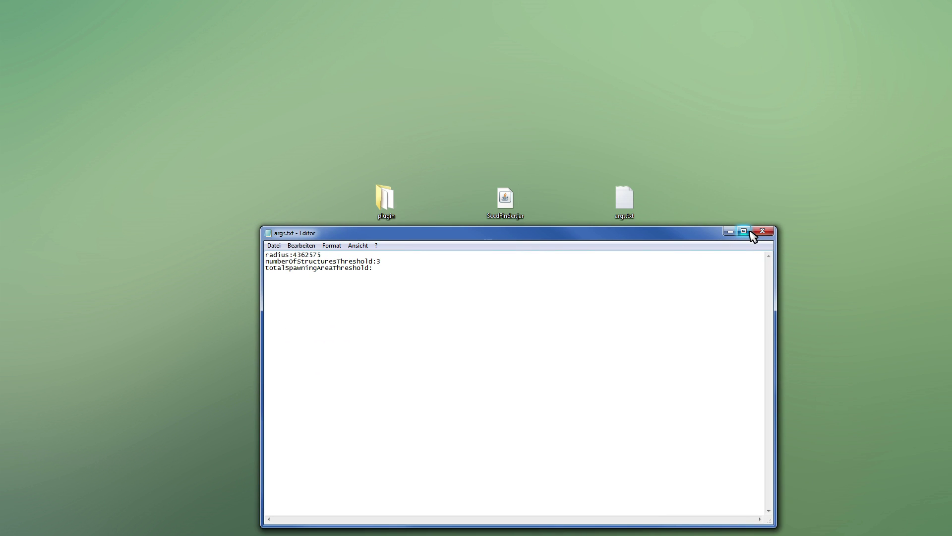